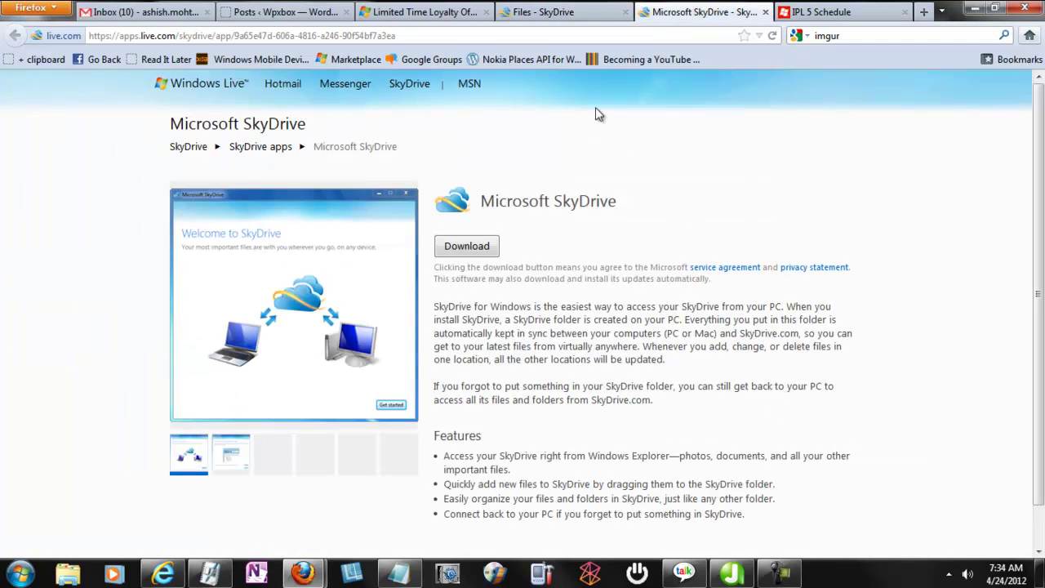
Launch the downloaded SkyDriveSetup.exe from Firefox's Downloads window on the SkyDrive files page
mouse_move(298, 581)
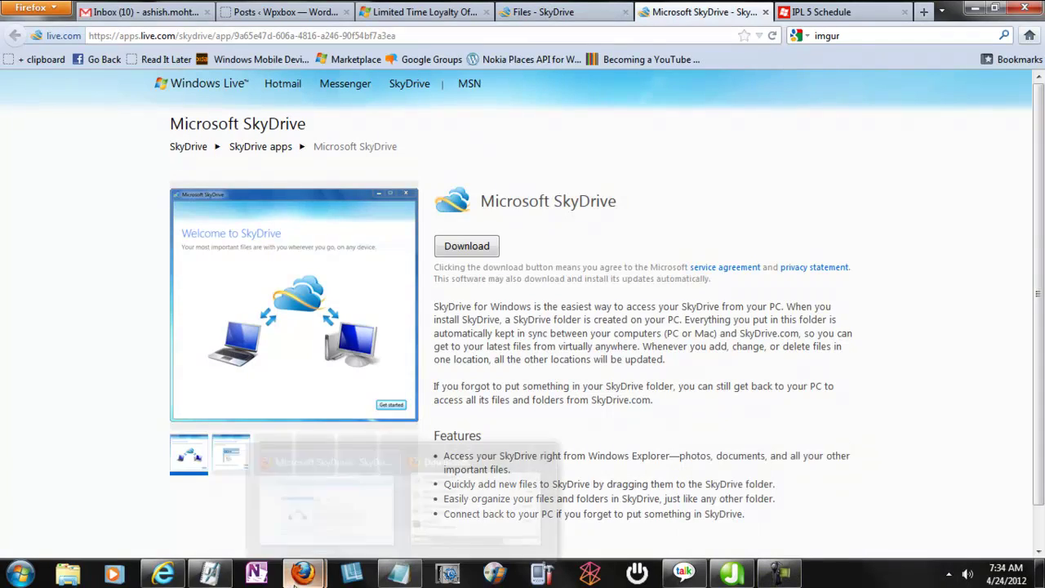
left_click(403, 488)
left_click(563, 11)
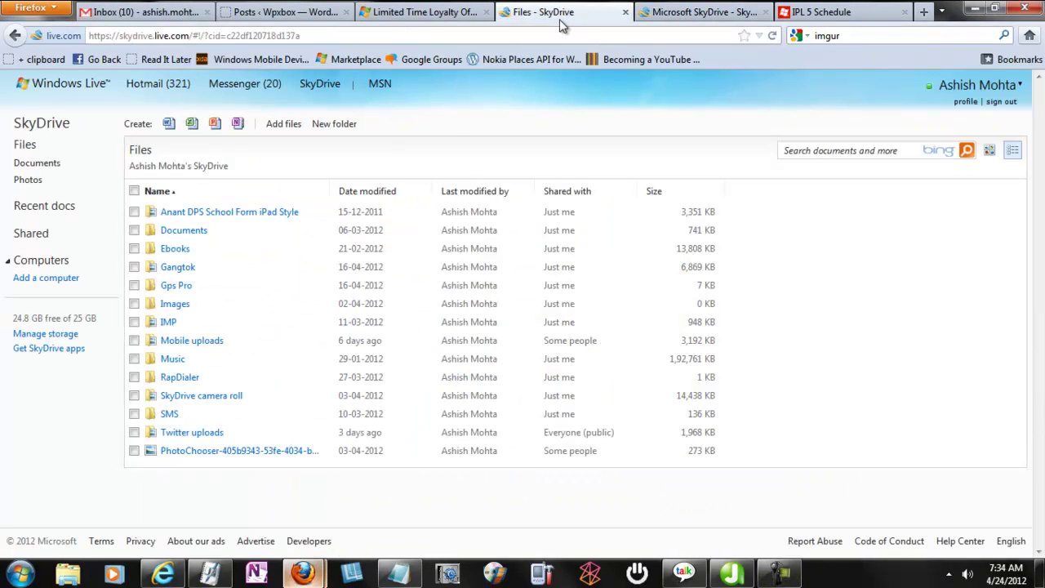
key("ctrl+j")
right_click(281, 155)
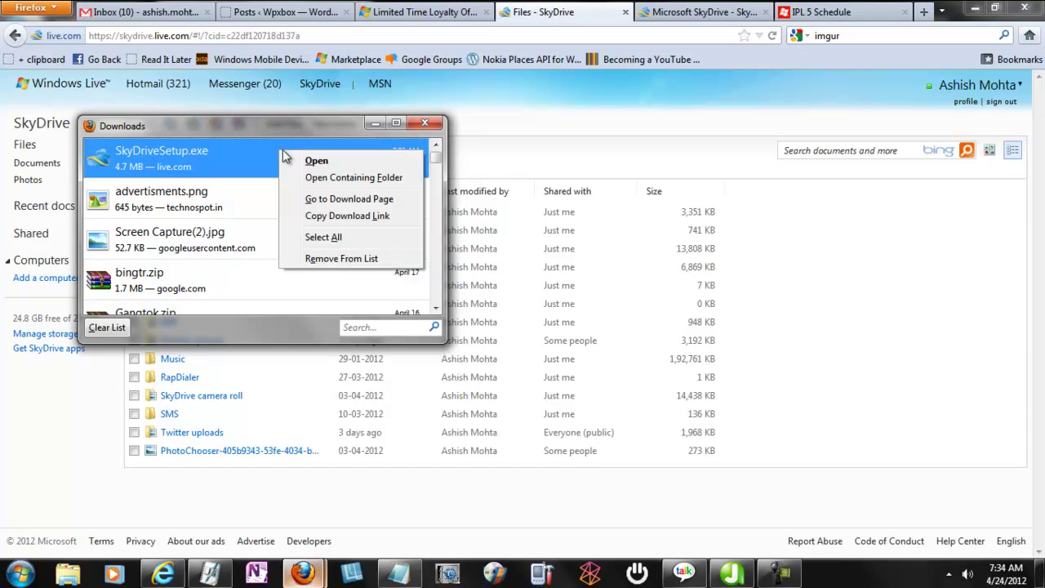
left_click(308, 161)
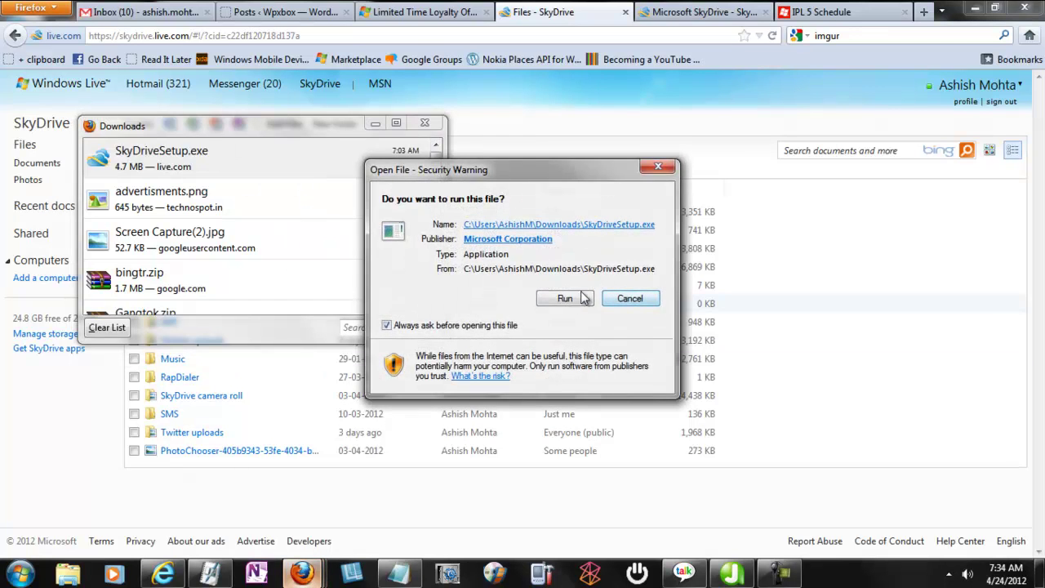
Run the SkyDrive installer and sign in with the Windows Live ID and password
left_click(580, 298)
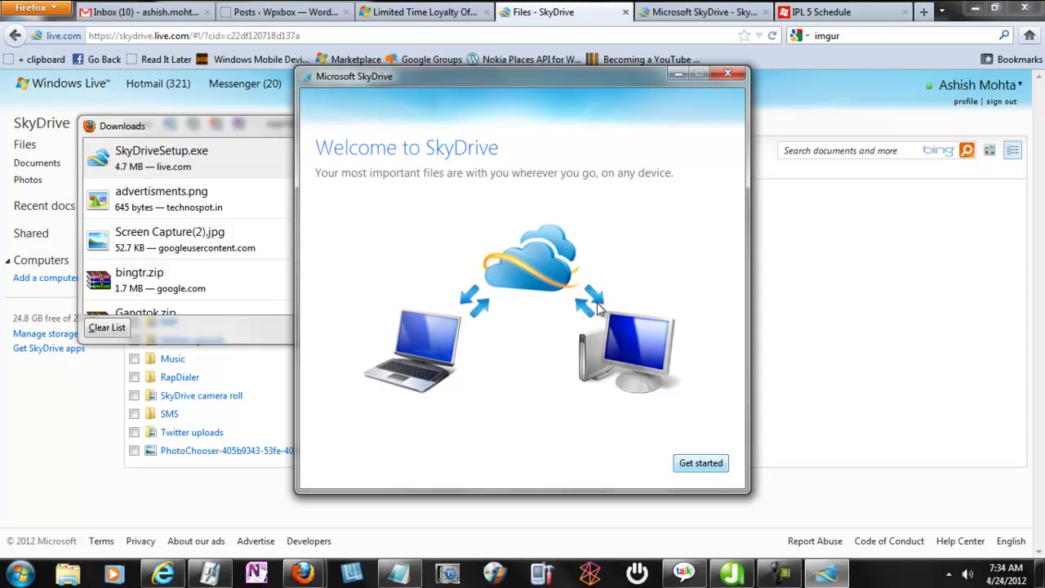
left_click(702, 464)
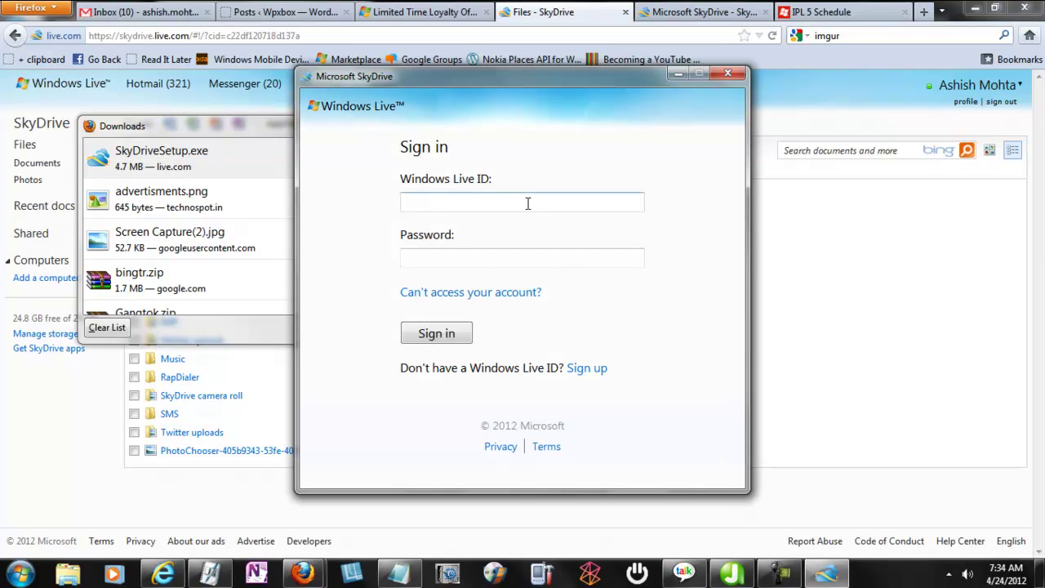
left_click(527, 203)
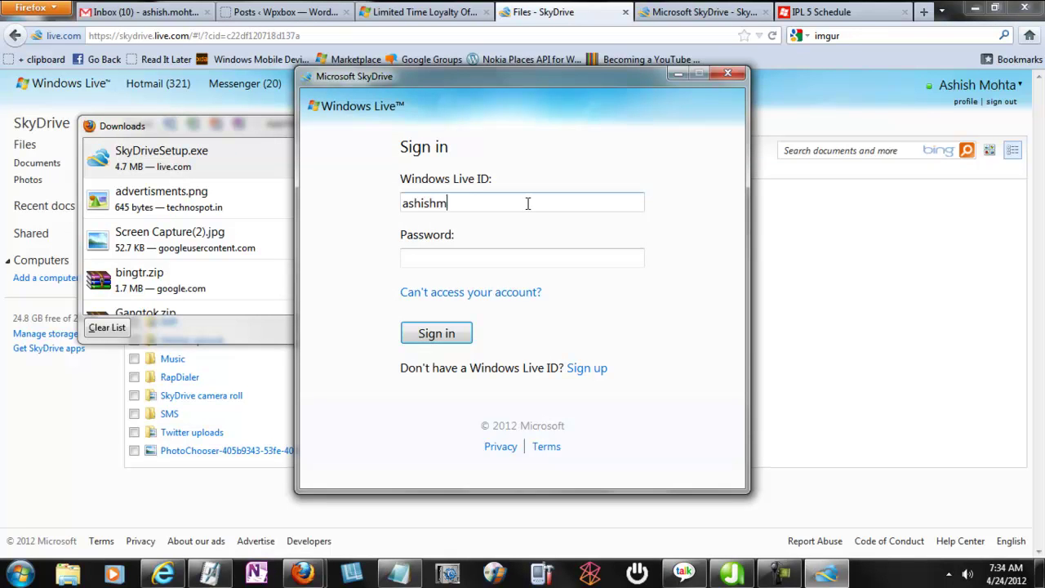
key("Return")
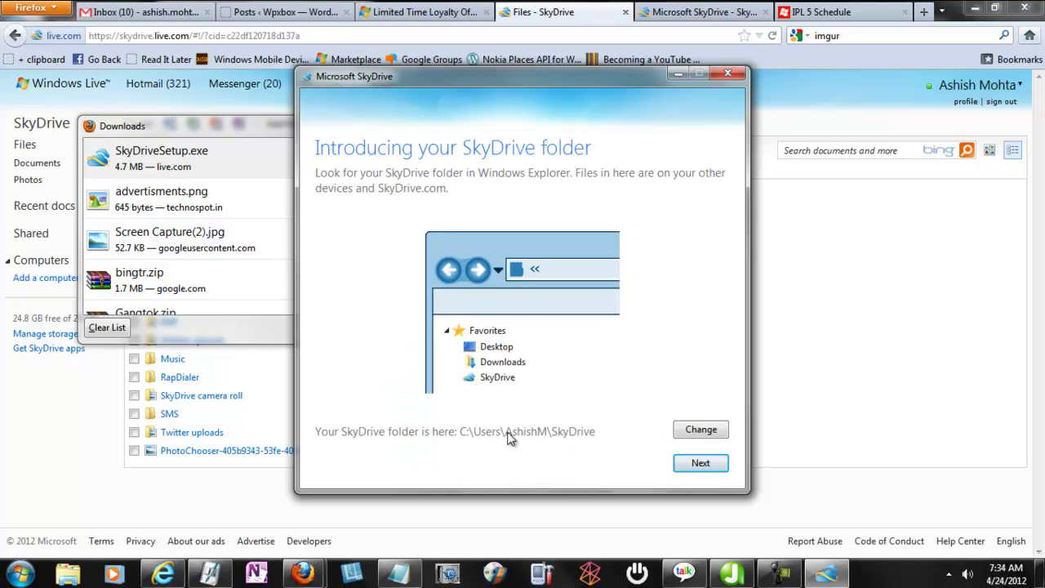
Change the SkyDrive folder location to Cloud (D:), making it D:\SkyDrive
left_click(703, 437)
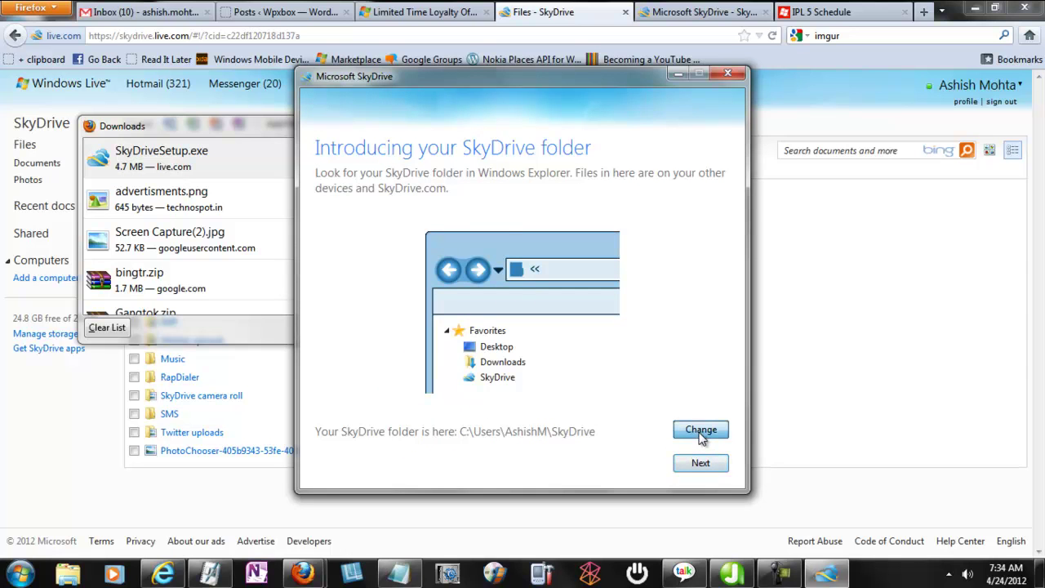
left_click_drag(624, 274, 624, 230)
left_click(426, 278)
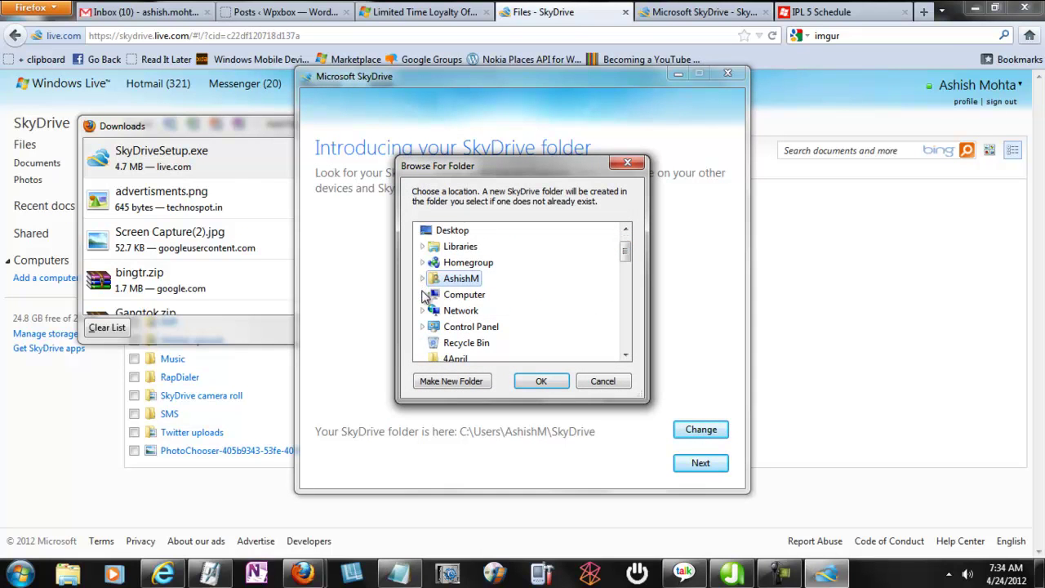
left_click(423, 294)
left_click(430, 295)
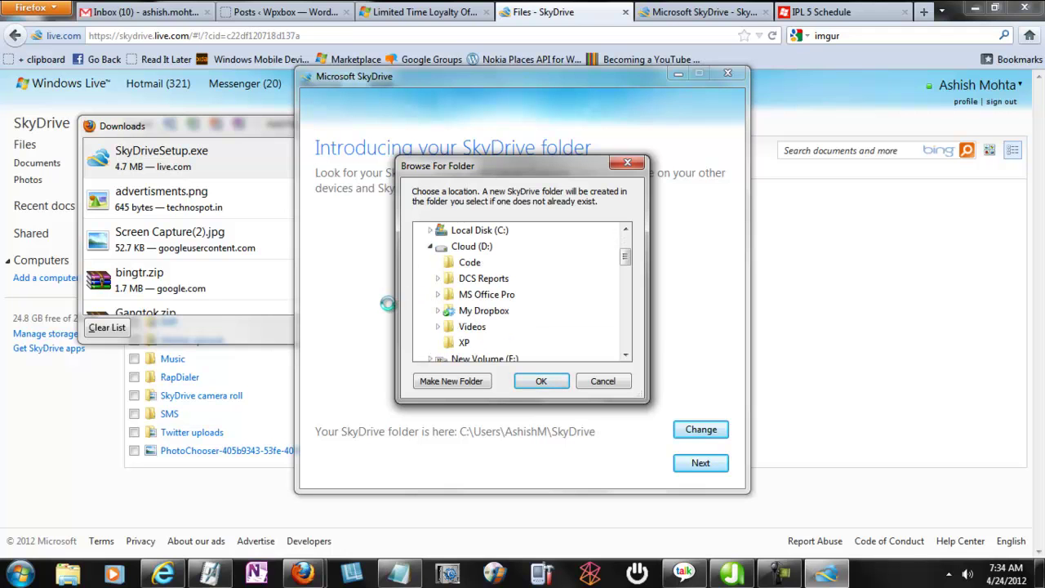
left_click(483, 247)
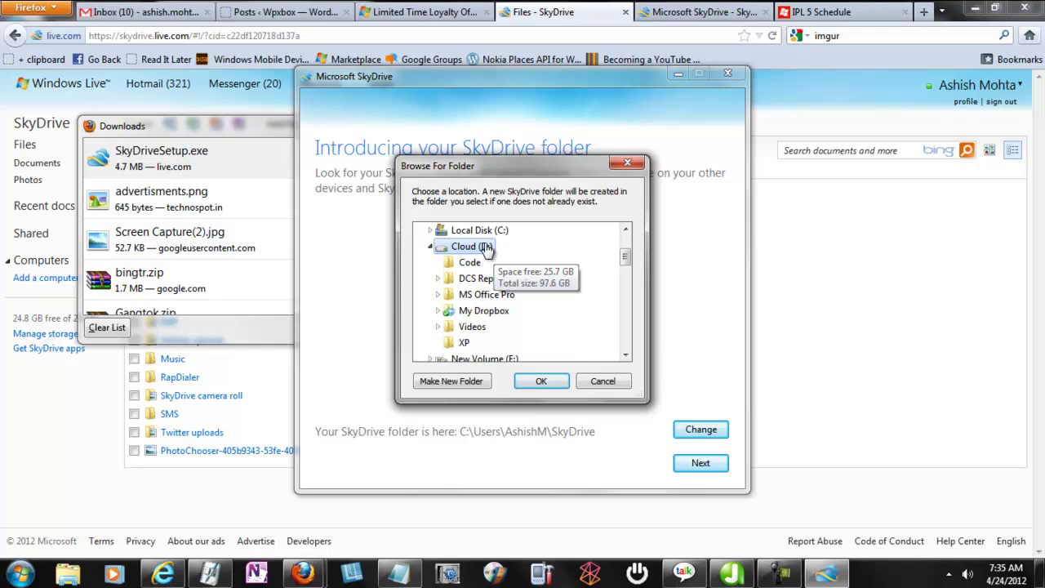
left_click(543, 380)
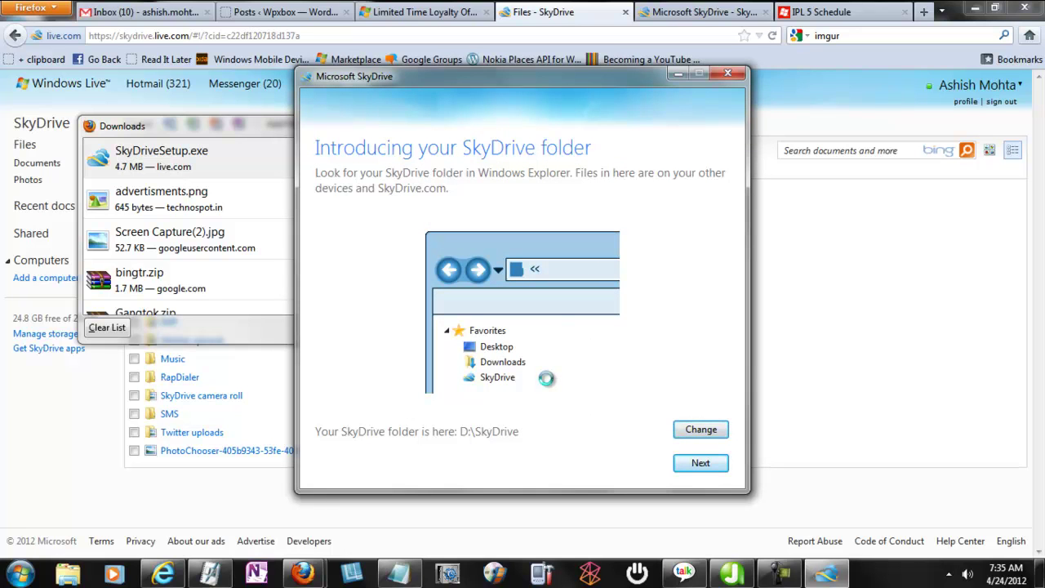
Finish setup with PC file fetching enabled and hide the Firefox downloads list
left_click(699, 464)
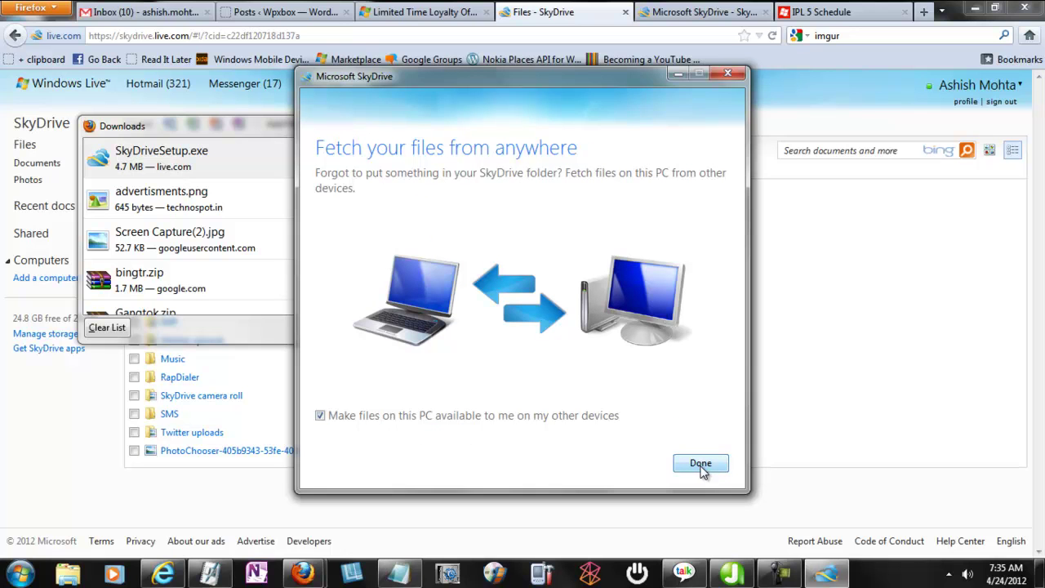
left_click(702, 471)
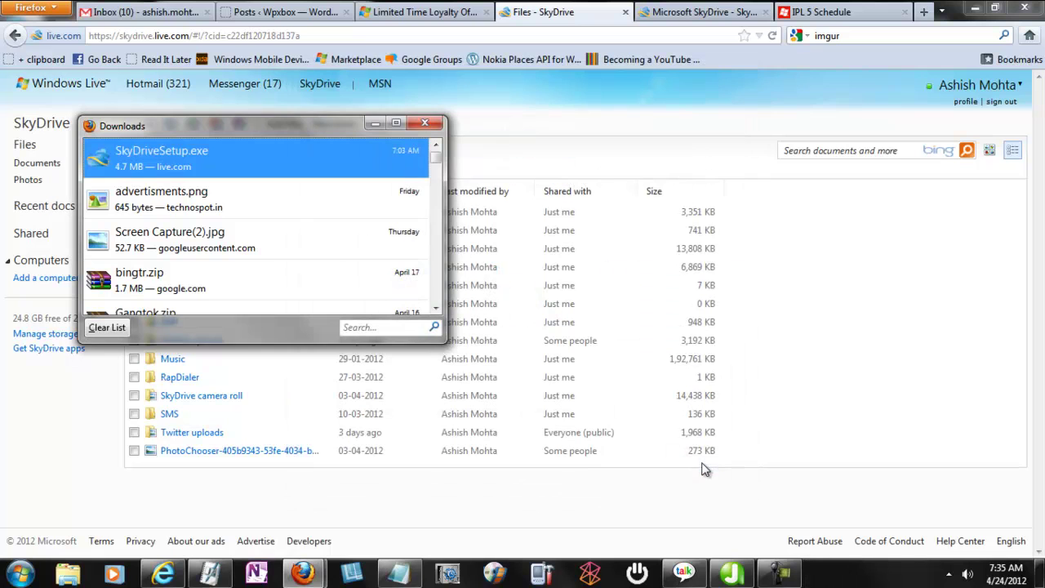
left_click(368, 126)
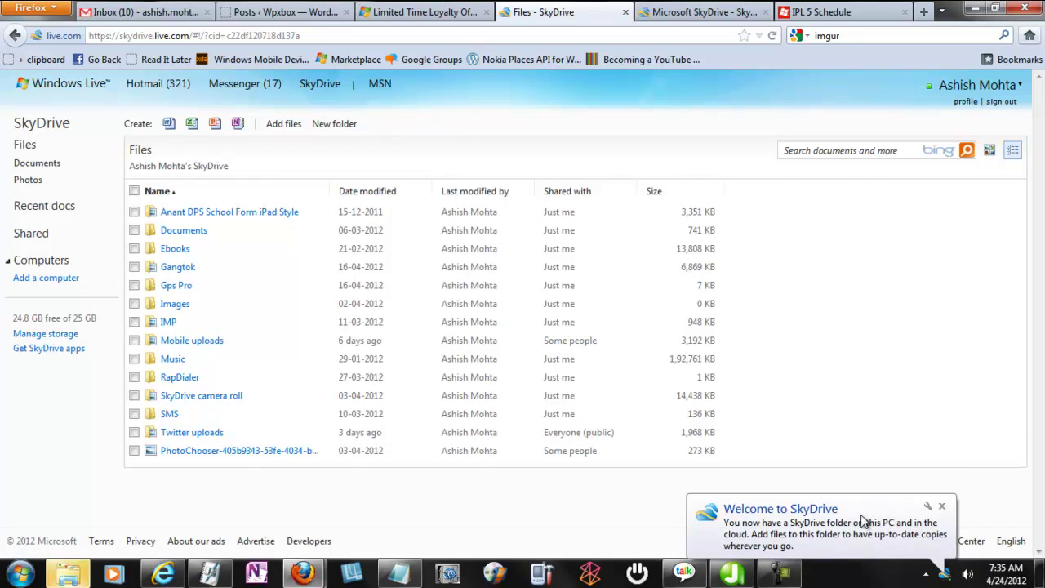
Open D:\SkyDrive in a maximized Explorer window and look into its camera roll folder
left_click(861, 525)
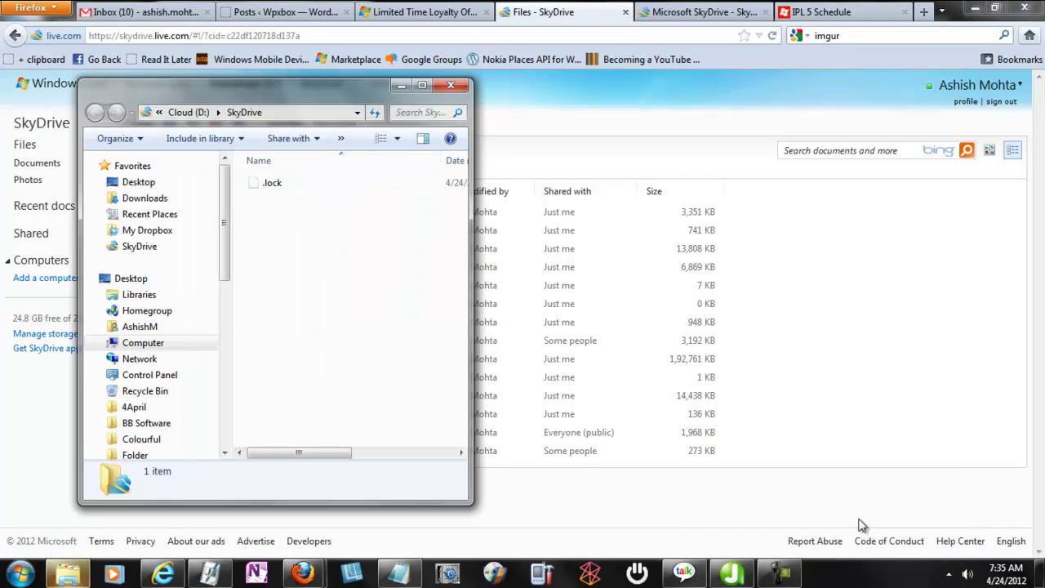
double_click(317, 92)
left_click(163, 30)
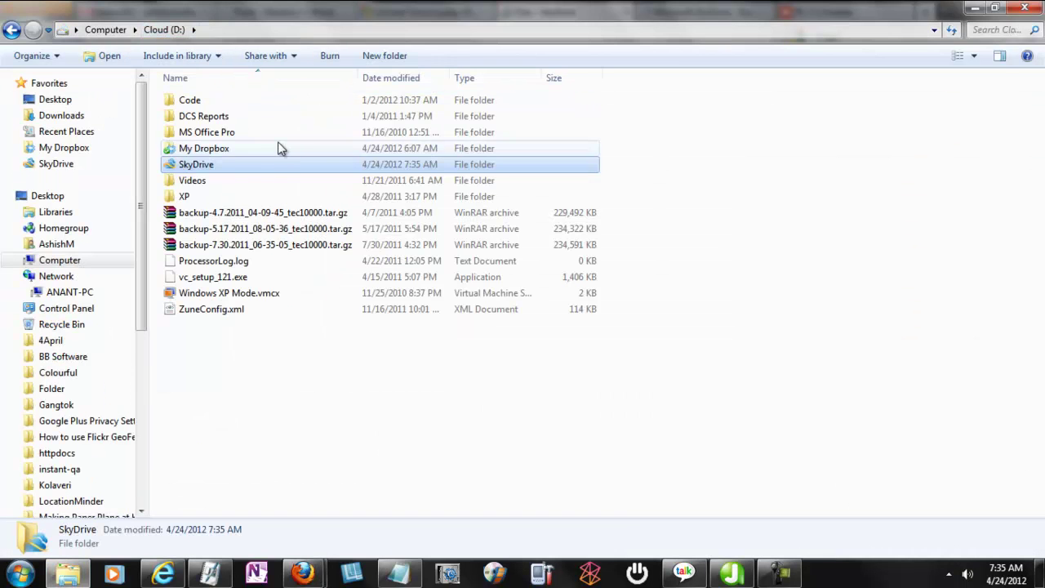
double_click(226, 168)
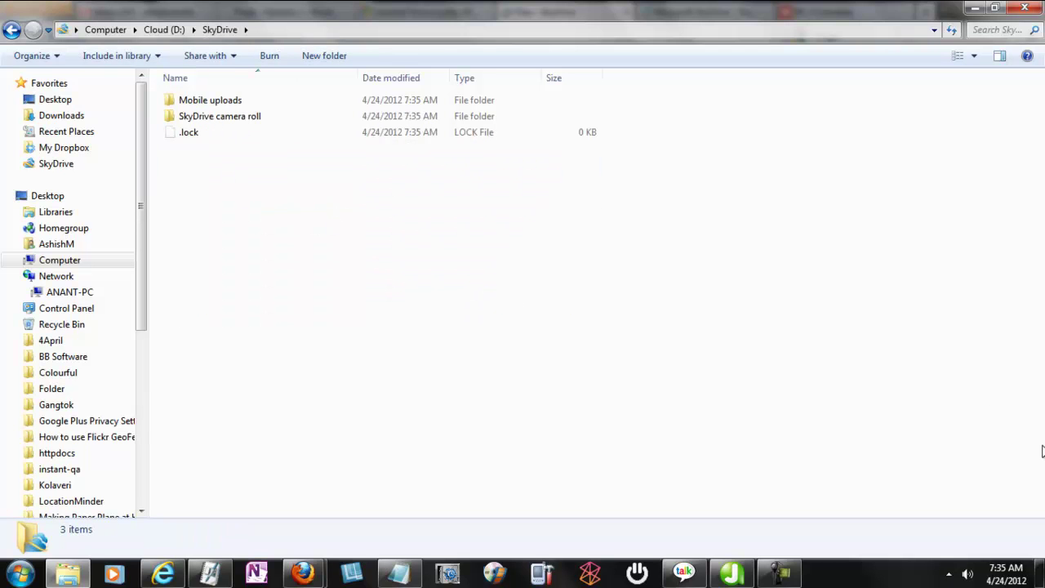
double_click(233, 118)
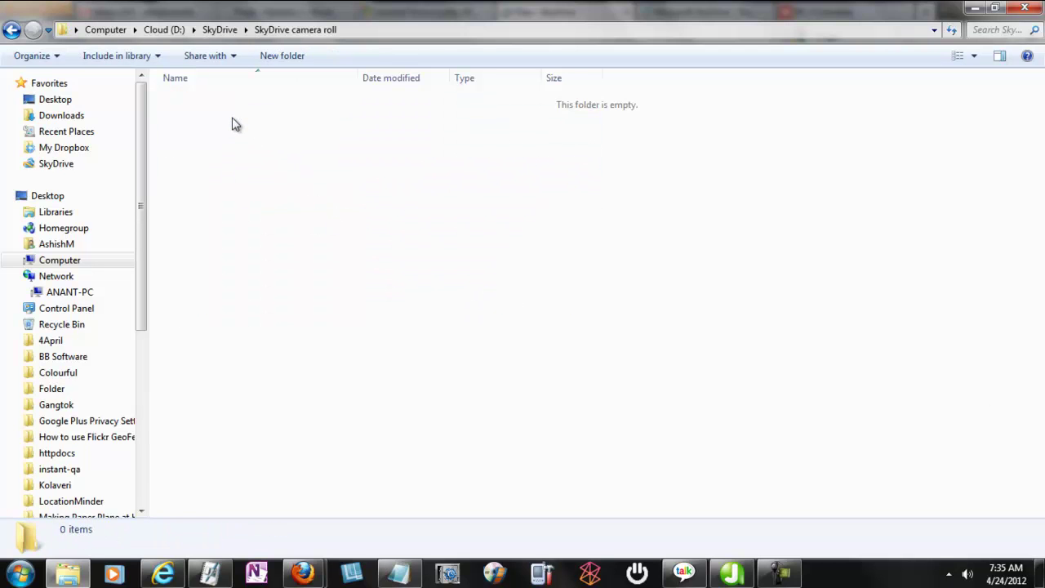
Restore the Explorer window, return to D:\SkyDrive and reposition it to watch folders sync
left_click(994, 7)
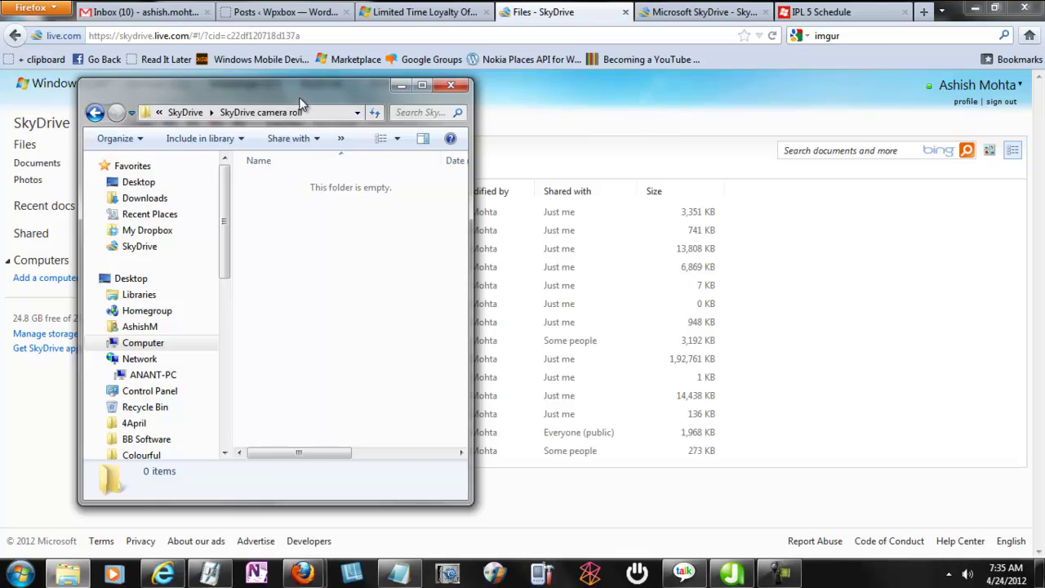
left_click_drag(320, 101, 705, 80)
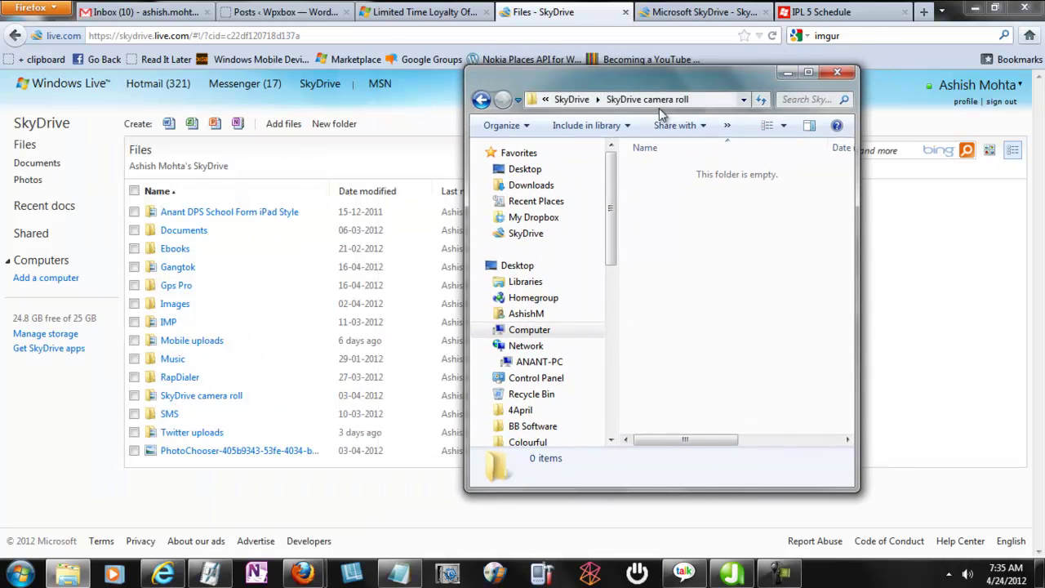
left_click(571, 98)
left_click(726, 308)
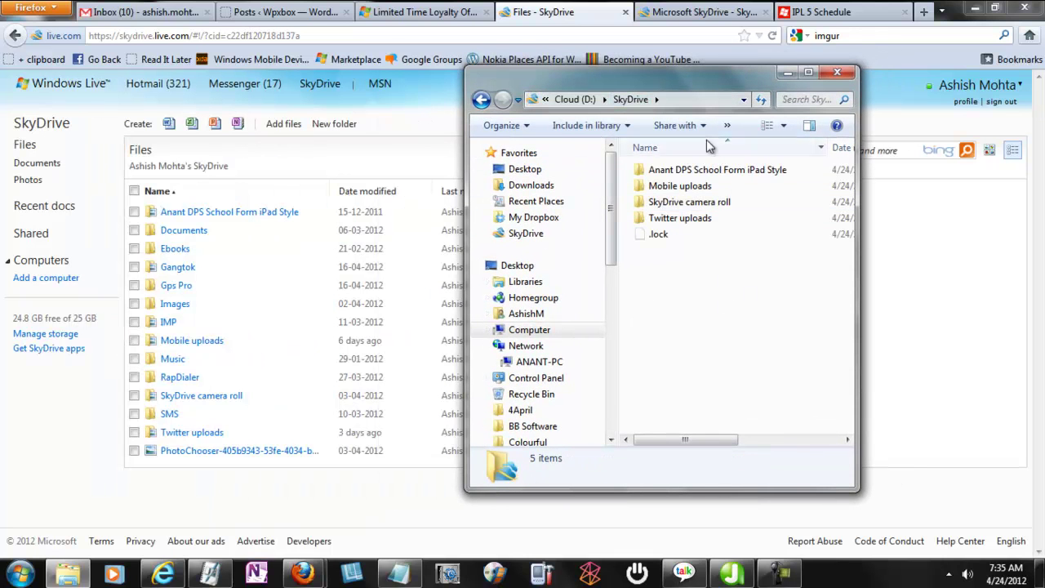
left_click_drag(684, 75, 596, 99)
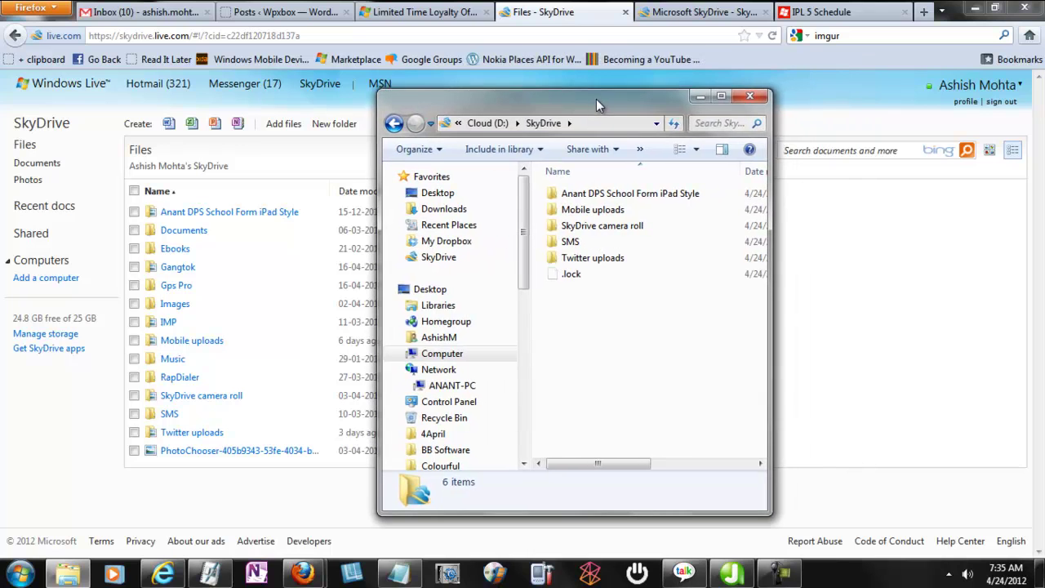
Check SkyDrive's tray status until all 14 items sync, then peek inside Documents and return
left_click(947, 575)
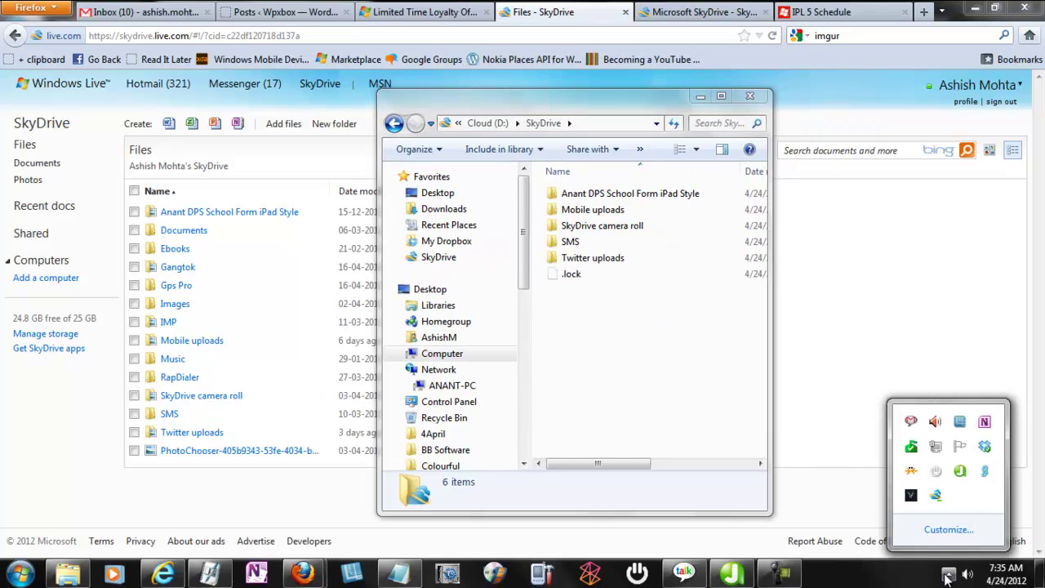
mouse_move(937, 505)
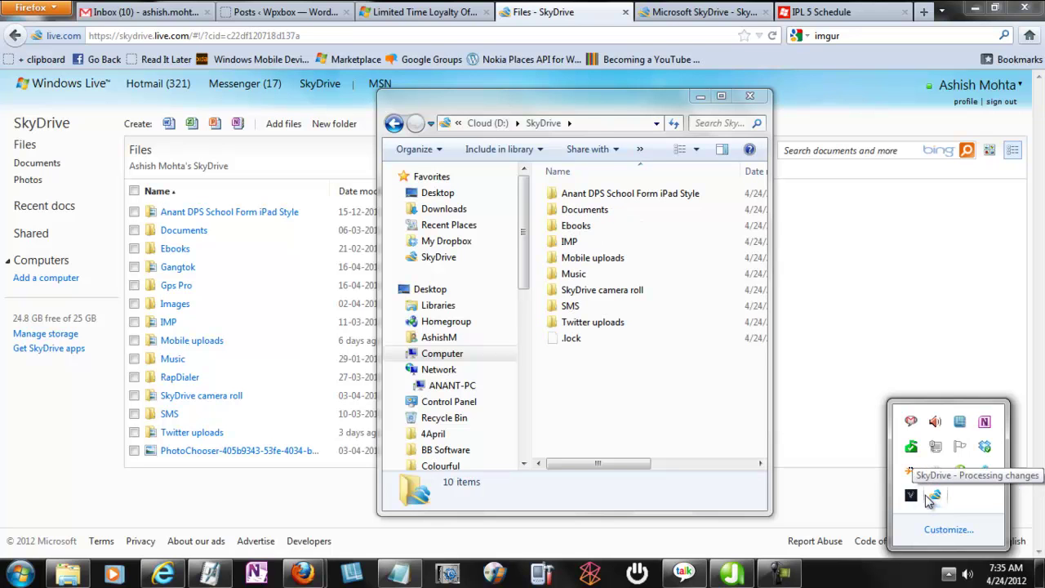
left_click(695, 497)
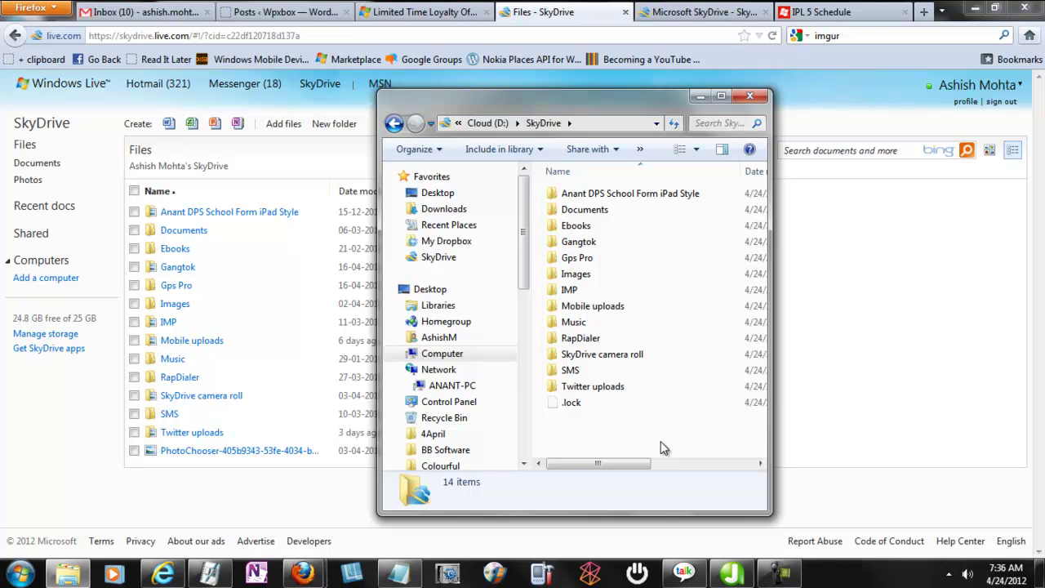
left_click(948, 574)
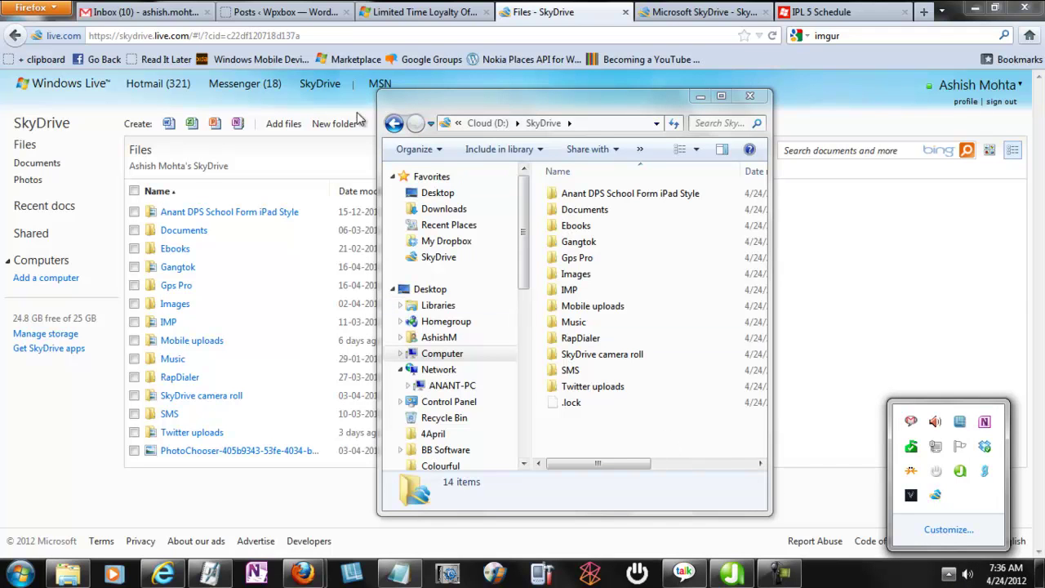
left_click(359, 117)
double_click(585, 209)
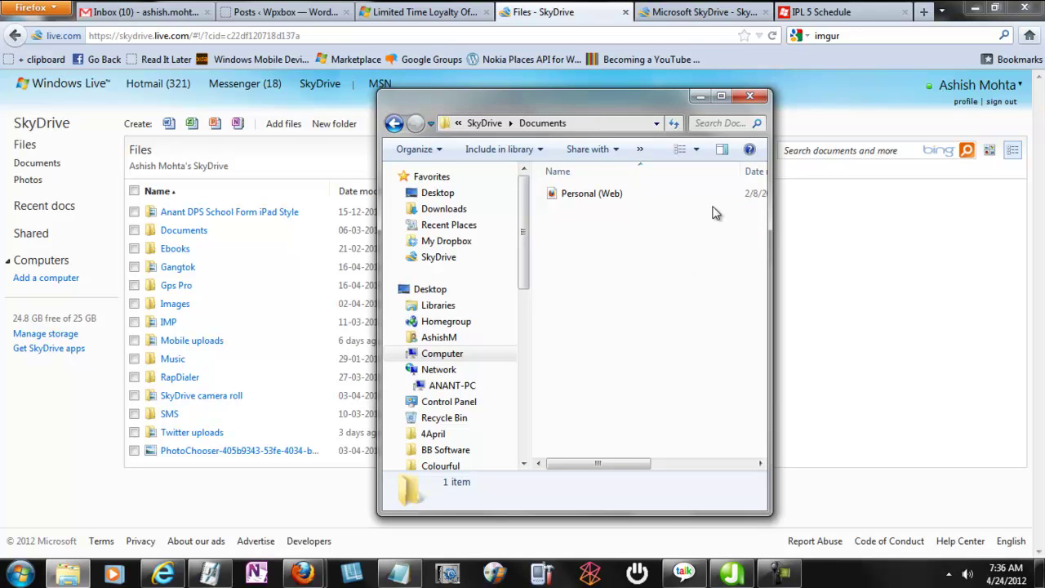
left_click(485, 124)
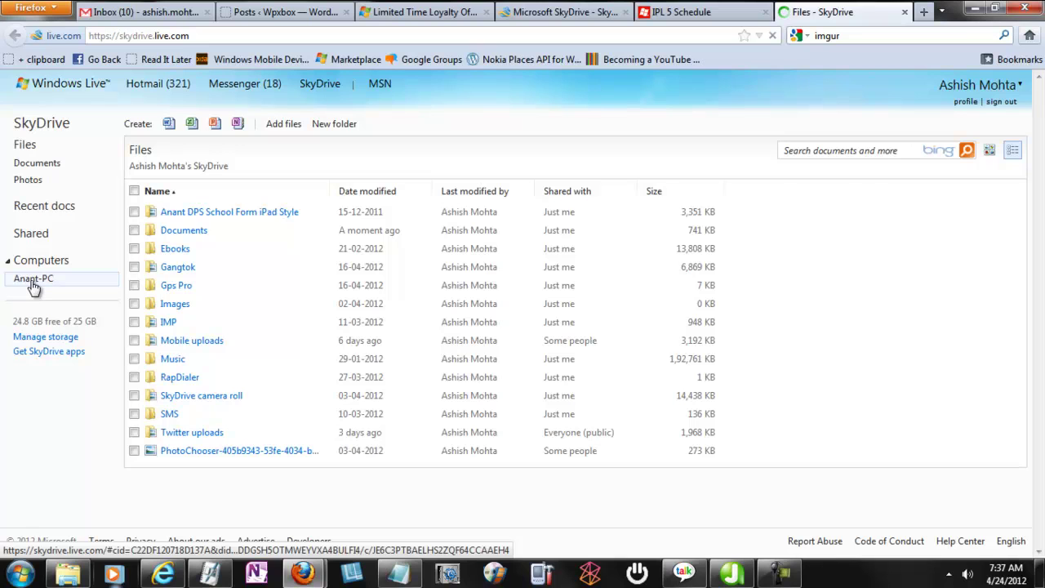
Open Anant-PC under Computers on SkyDrive.com to reach the security code prompt
left_click(33, 282)
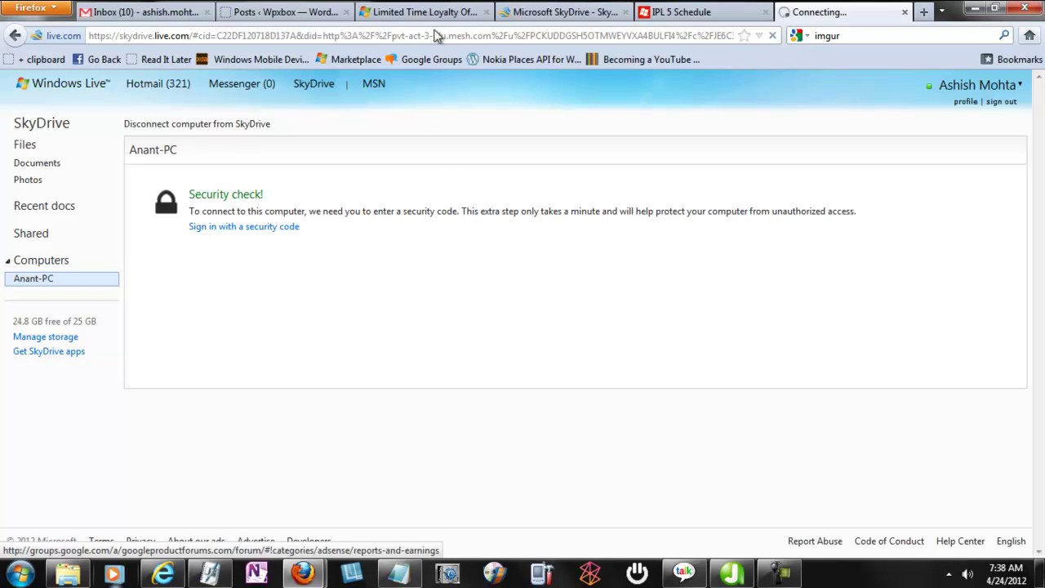
left_click_drag(433, 35, 491, 35)
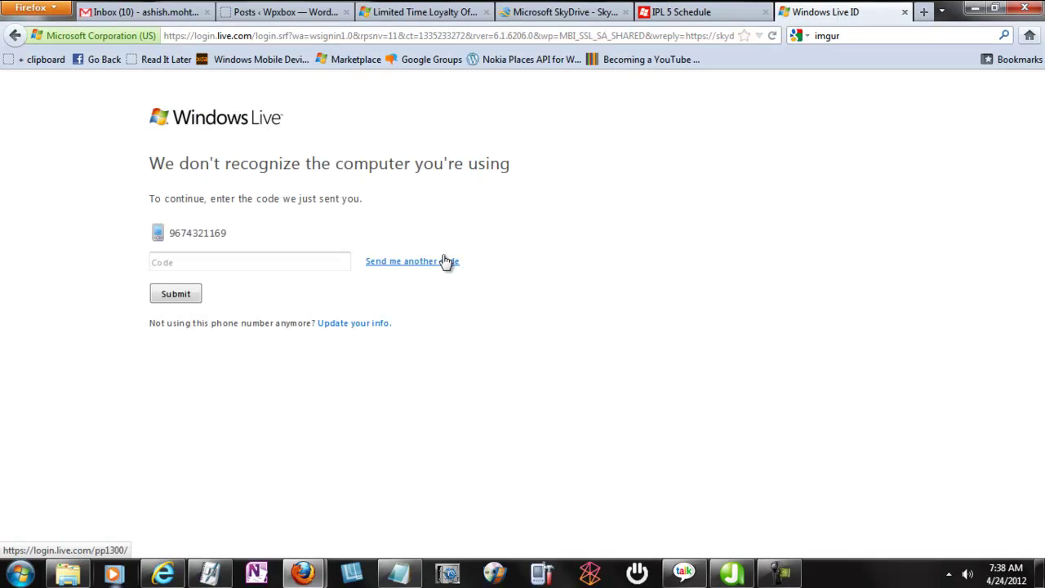
Enter the security code received by text message and submit it
left_click(332, 266)
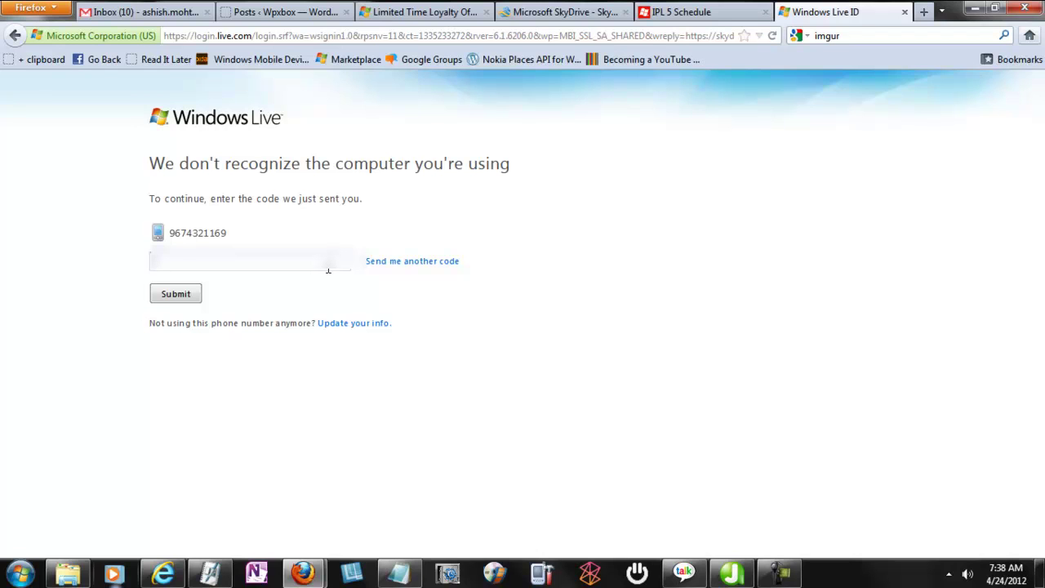
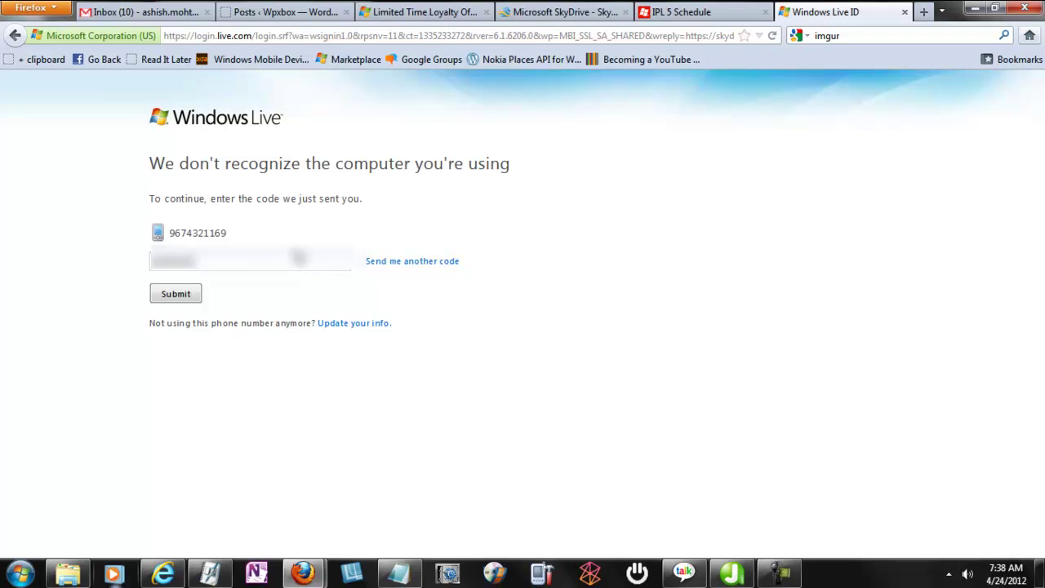
key("Return")
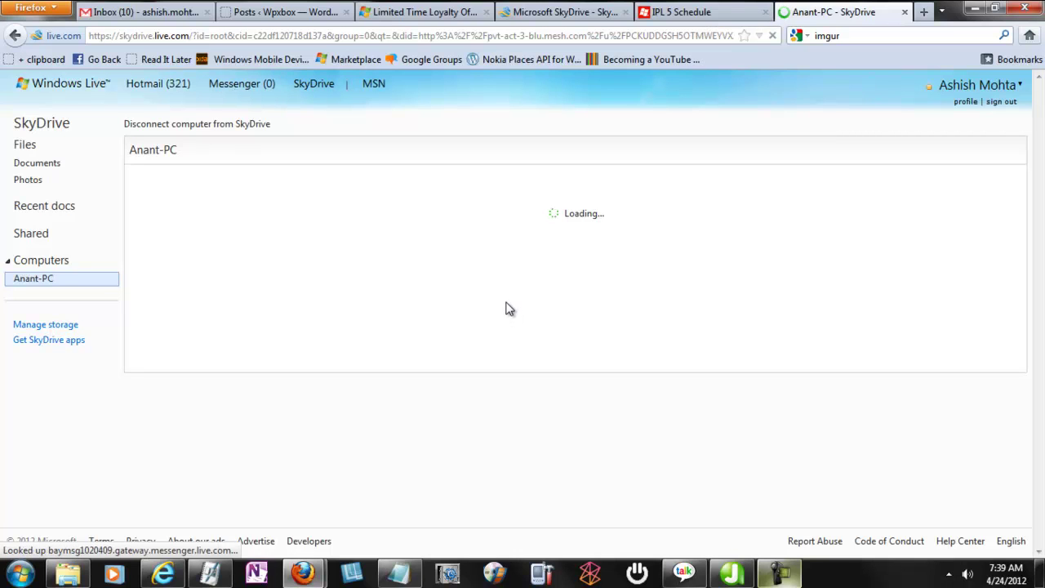
Close the IPL 5 Schedule tab and open the Home Server Test (L:) drive on Anant-PC
left_click(763, 13)
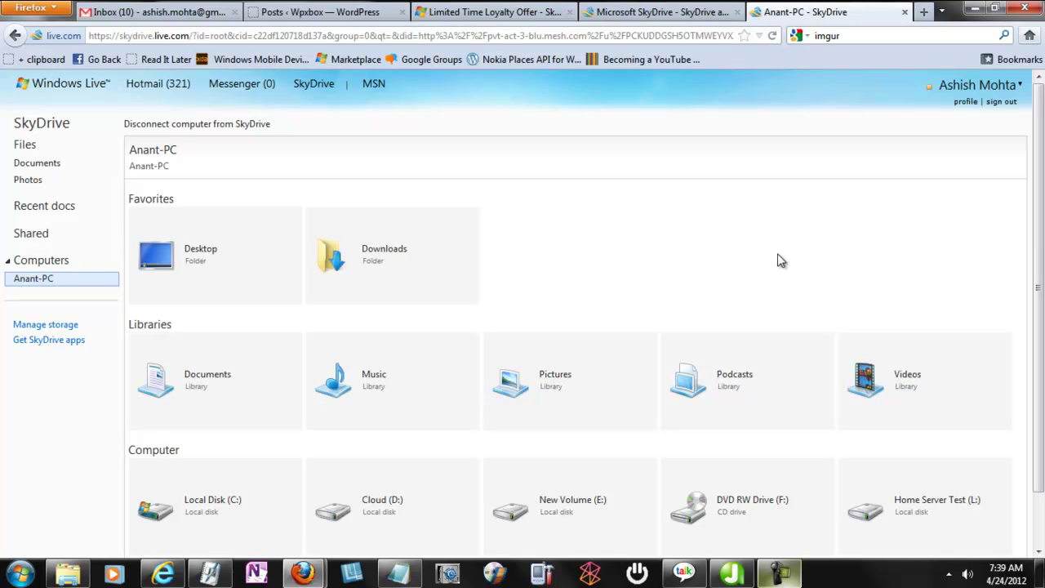
scroll(777, 260, "down", 2)
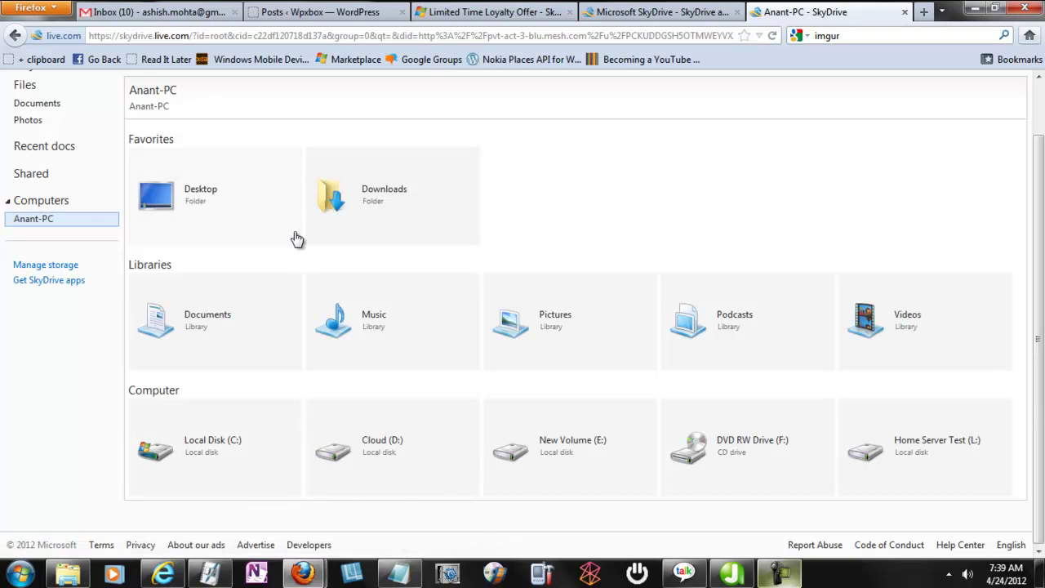
left_click(927, 472)
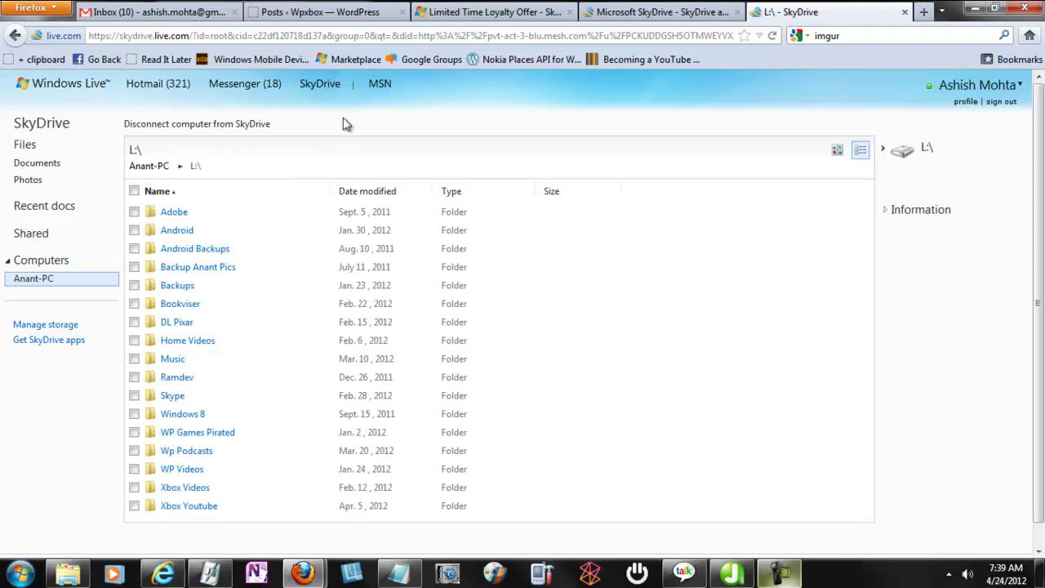
Browse the remote Local Disk (C:) drive from the Anant-PC page
left_click(39, 279)
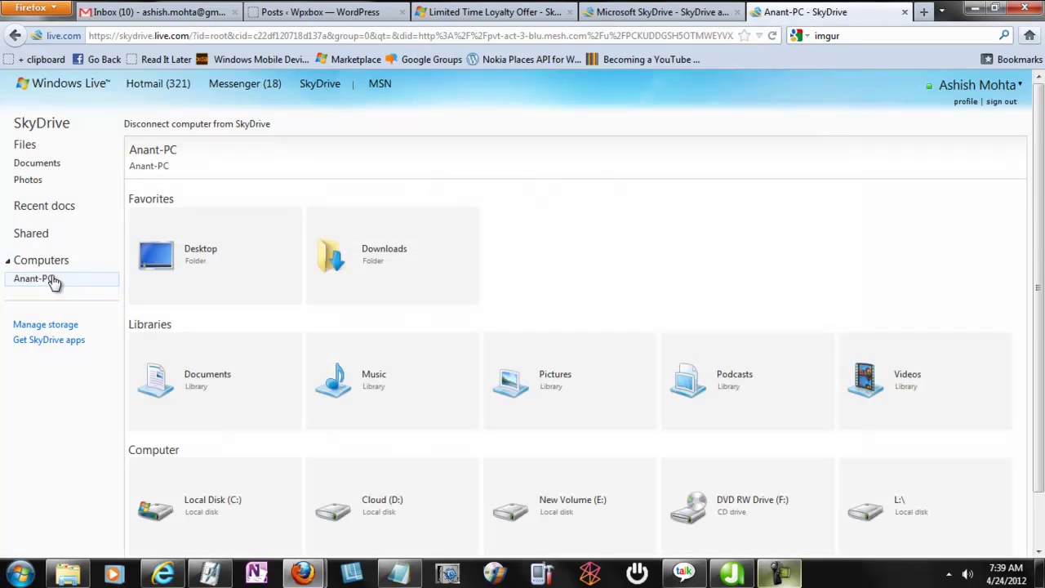
scroll(563, 208, "down", 2)
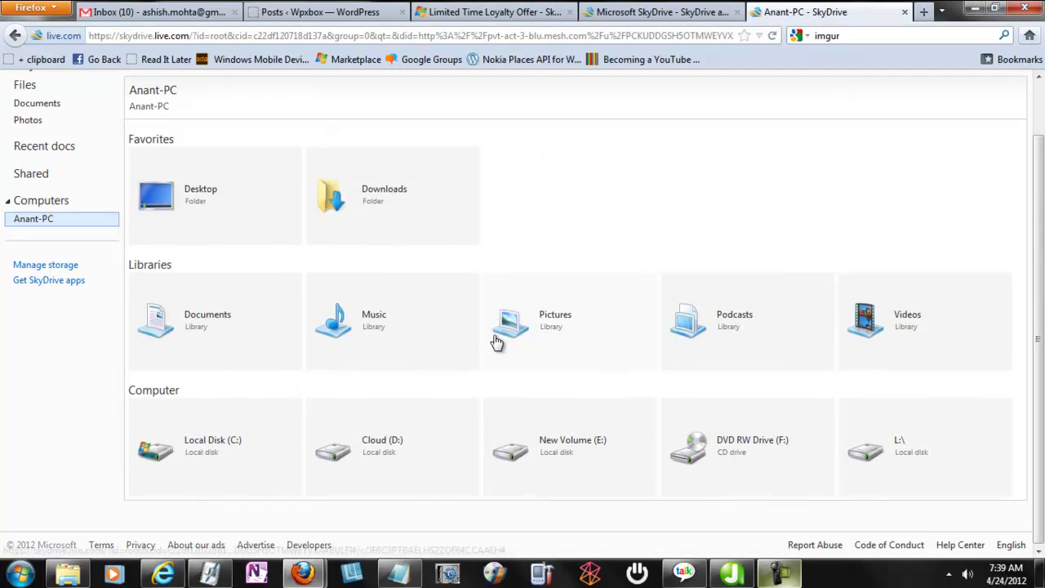
left_click(233, 454)
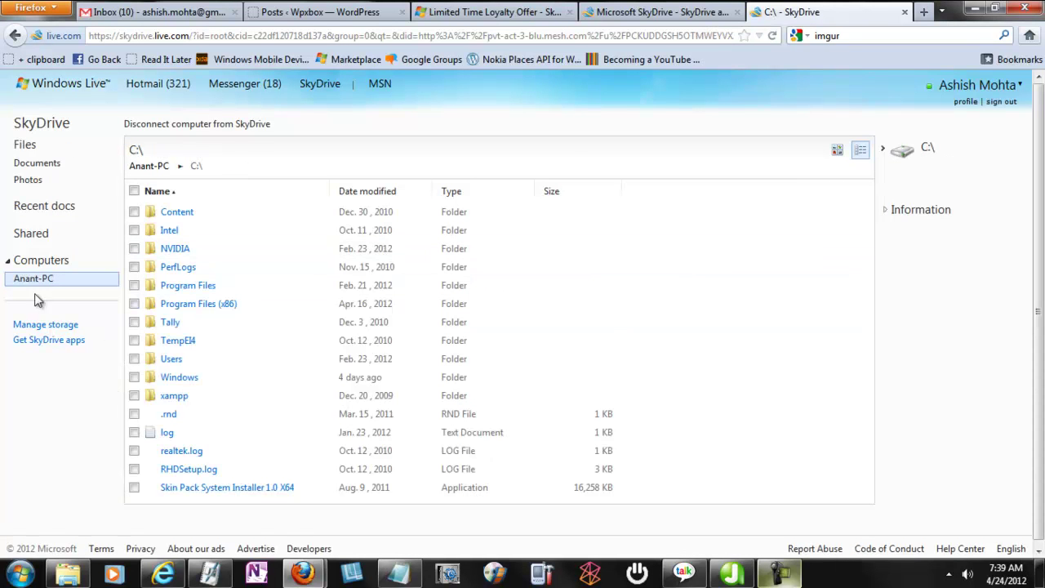
Return to the Anant-PC overview and scroll through its favorites, libraries and drives
left_click(42, 267)
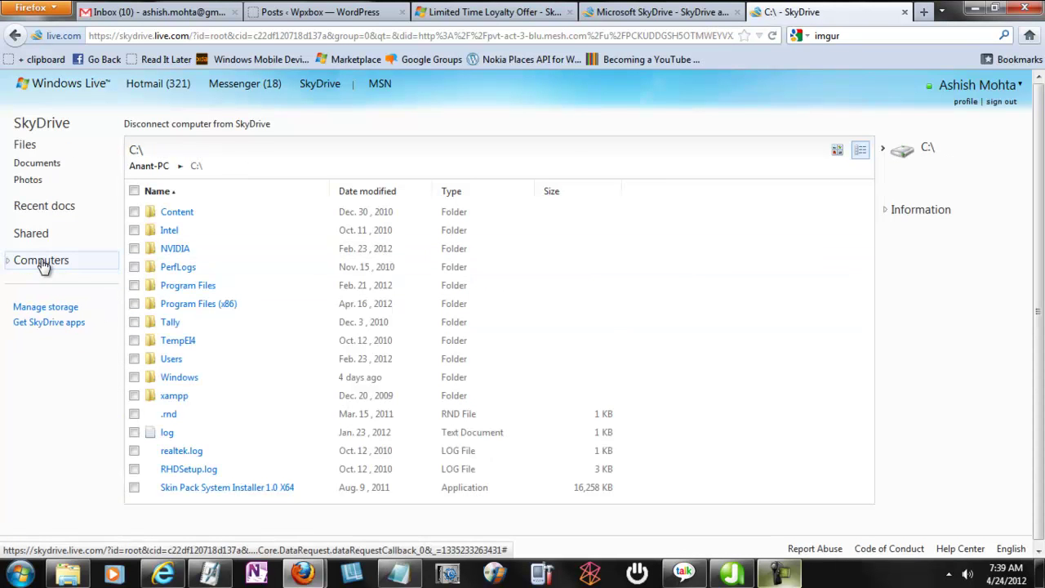
left_click(10, 262)
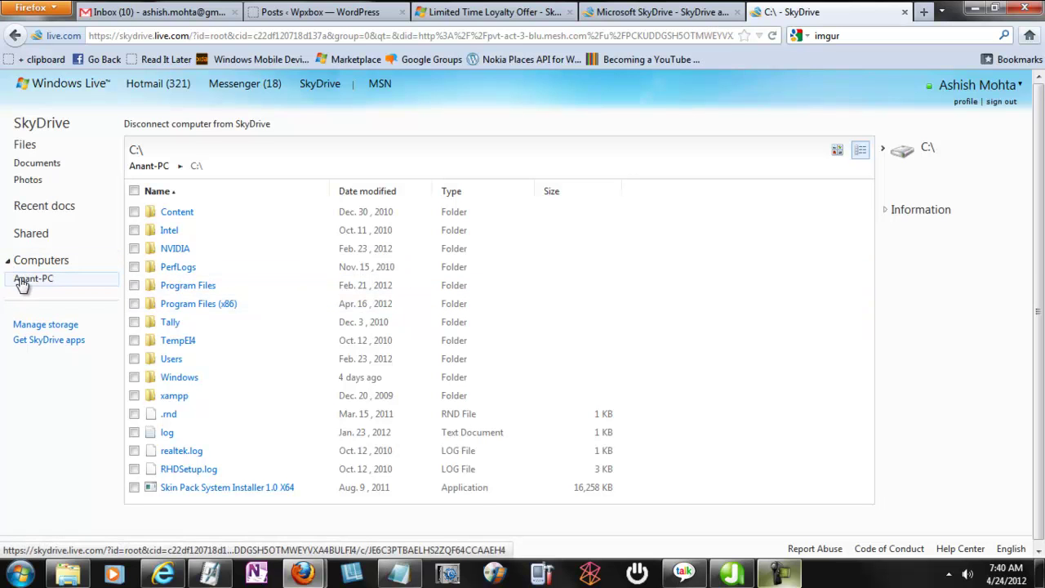
left_click(36, 280)
scroll(776, 333, "down", 2)
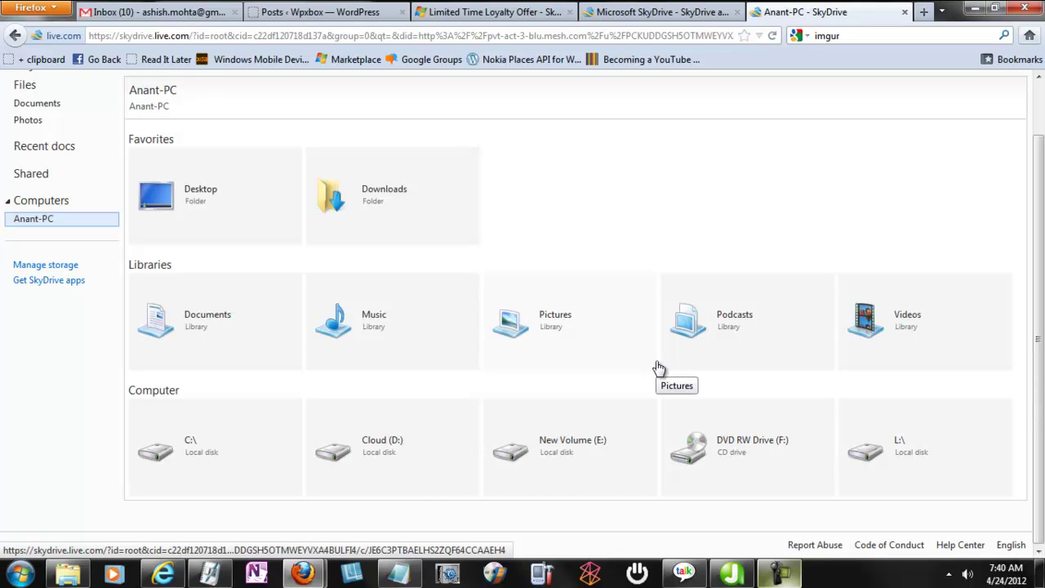
scroll(648, 320, "up", 2)
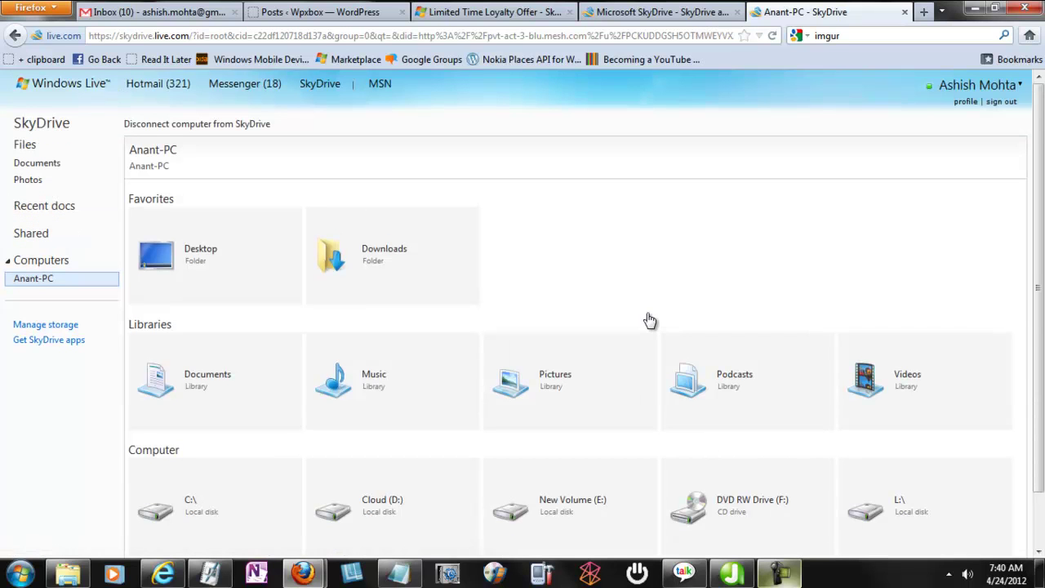